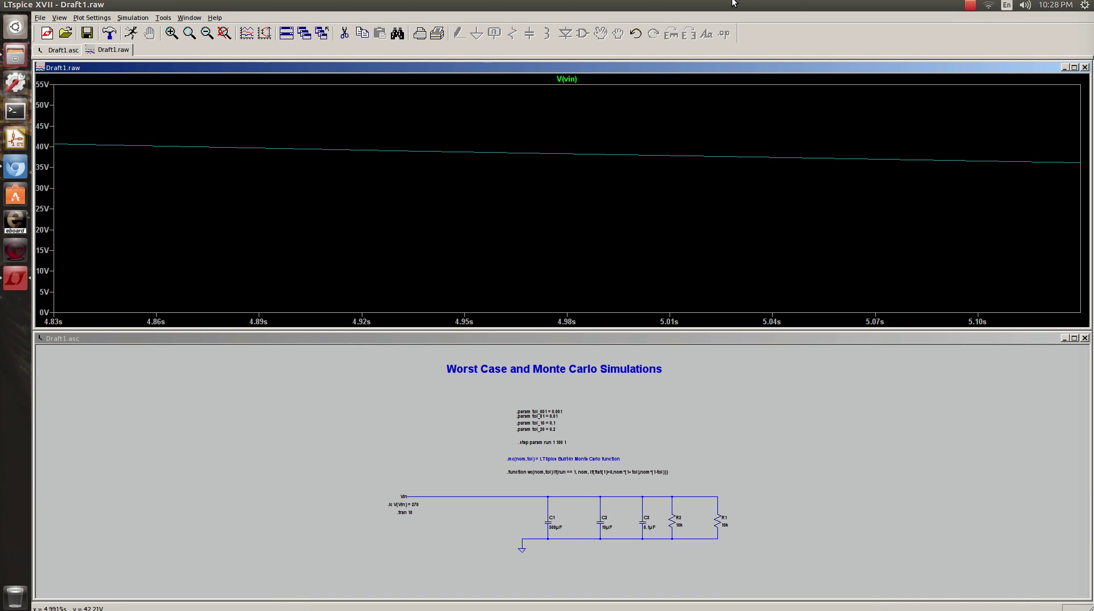
# - Close the V(vin) waveform plot and maximize the Draft1.asc schematic window
pyautogui.scroll(2, 553, 500)
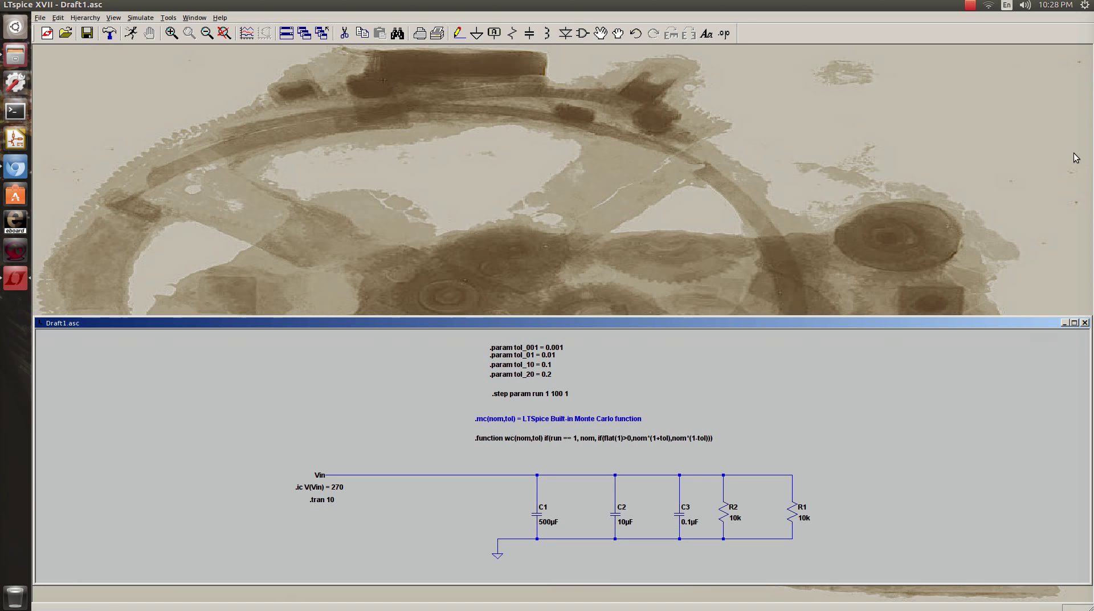
pyautogui.click(1085, 68)
pyautogui.click(1074, 323)
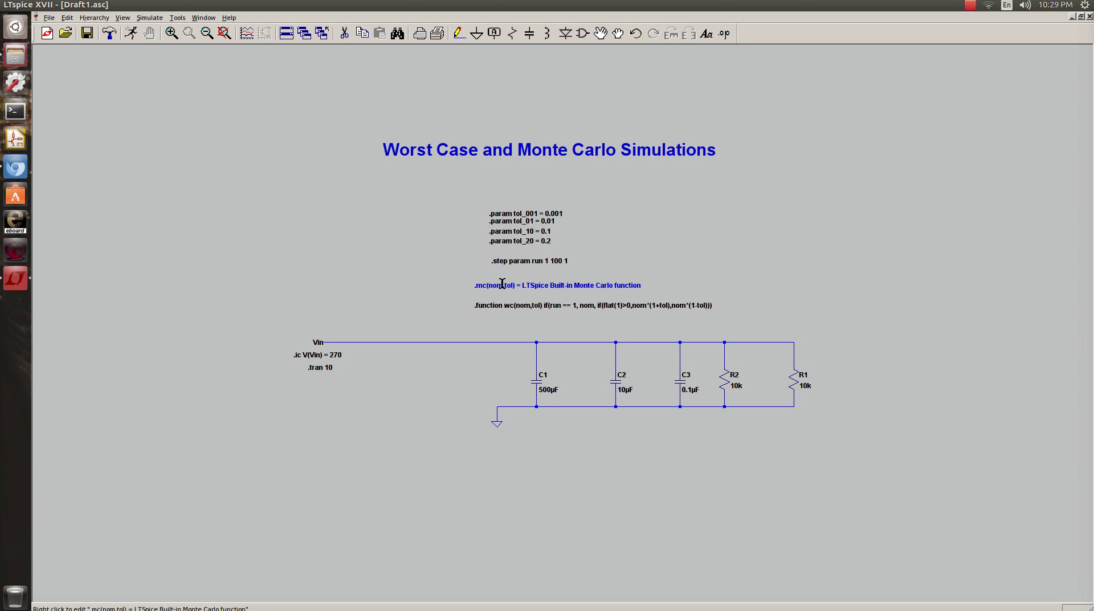
# - Set capacitor C1's value to the Monte Carlo expression {mc(500µF,tol_20}
pyautogui.rightClick(544, 387)
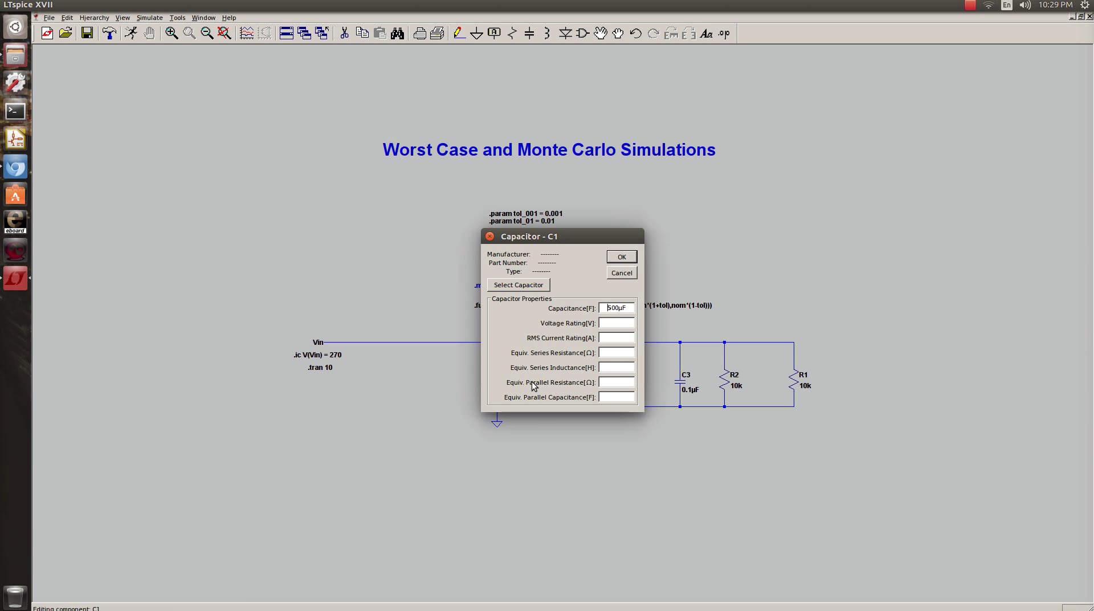
pyautogui.click(490, 236)
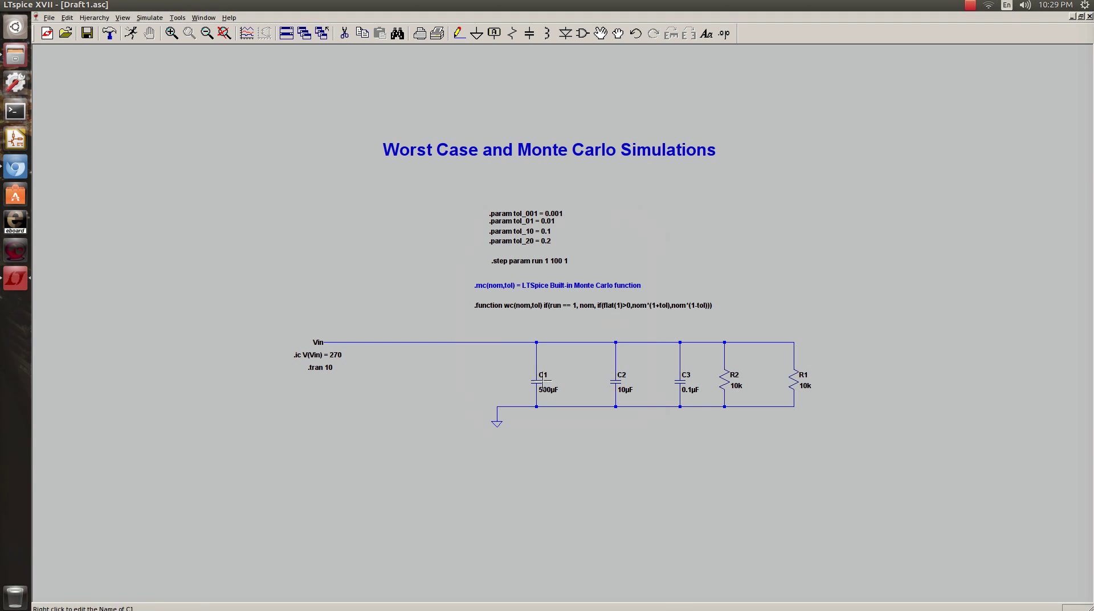
pyautogui.rightClick(548, 389)
pyautogui.moveTo(544, 526); pyautogui.dragTo(291, 206)
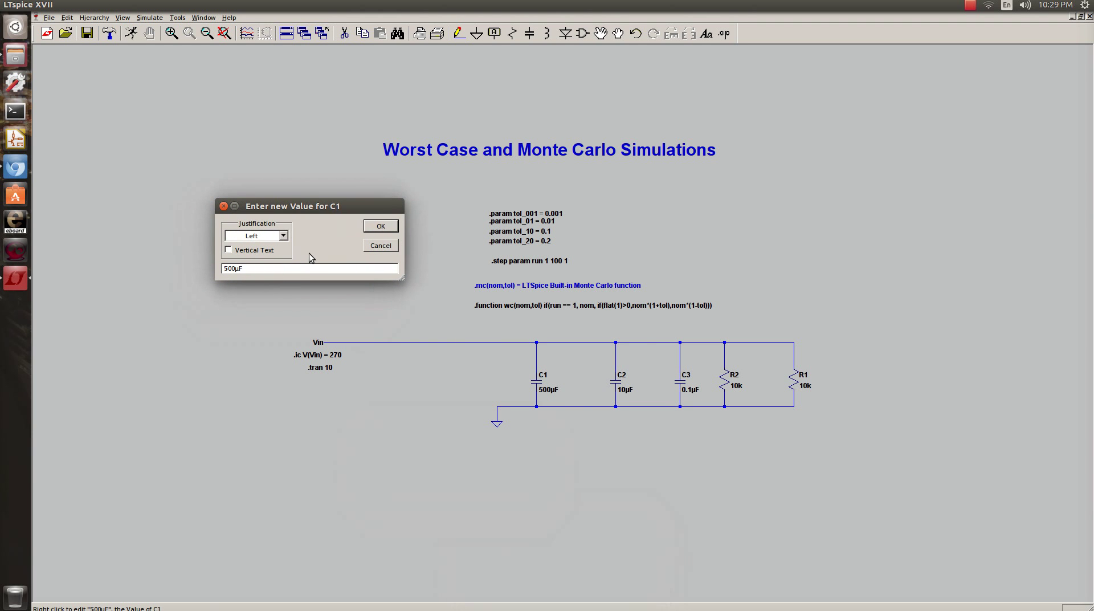
pyautogui.write('{}mc(,')
pyautogui.press('Return')
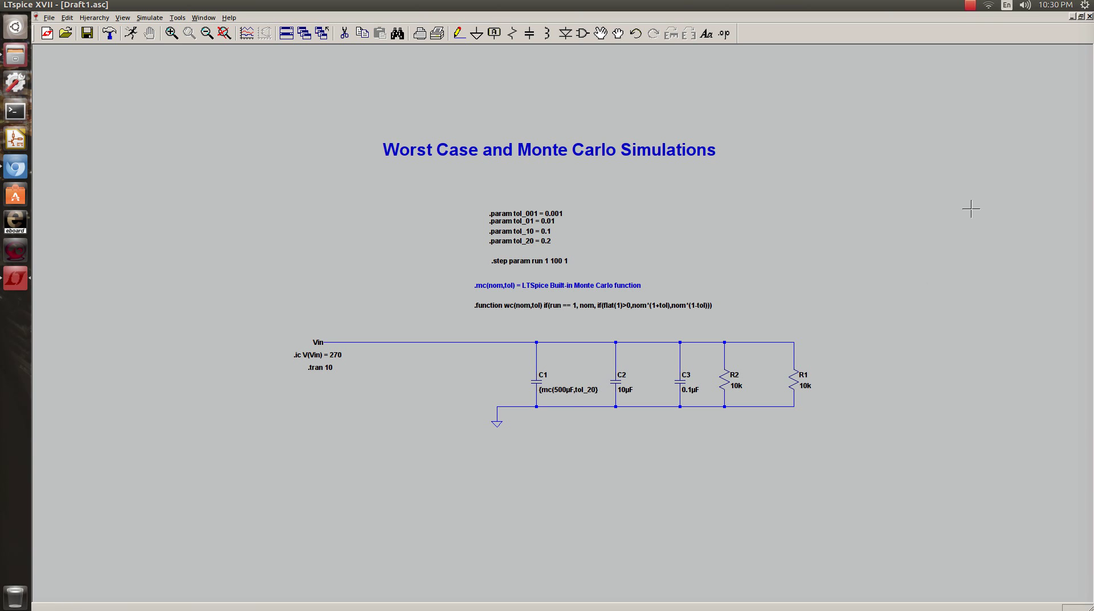
# - Copy C1's Monte Carlo expression into capacitor C2's value and change it to {mc(10µF,tol_20}
pyautogui.rightClick(559, 389)
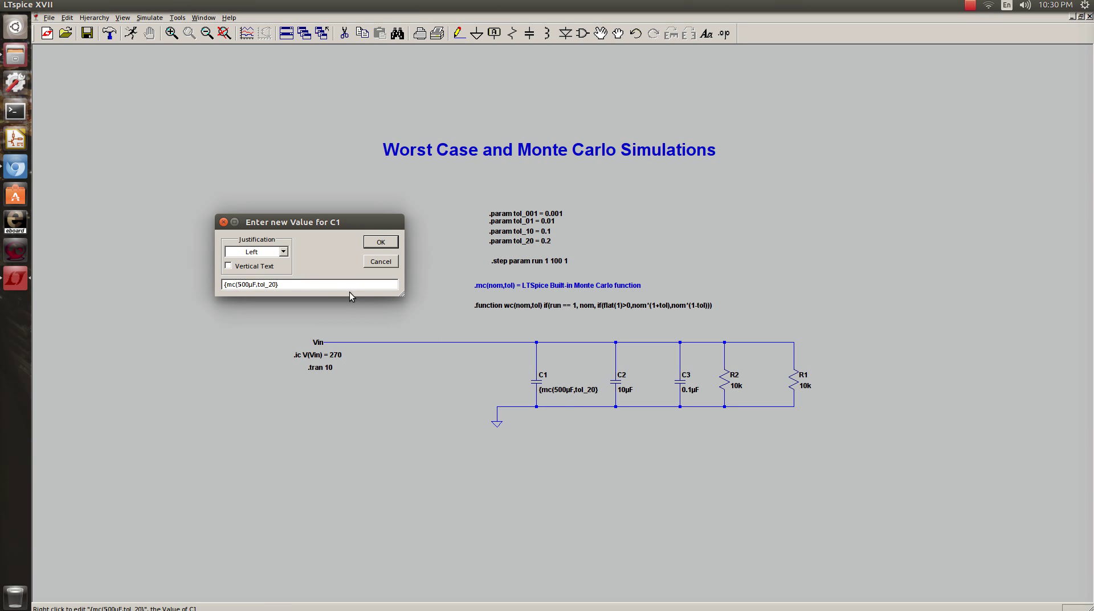
pyautogui.moveTo(348, 284); pyautogui.dragTo(158, 269)
pyautogui.hotkey('ctrl', 'c')
pyautogui.click(384, 249)
pyautogui.rightClick(618, 379)
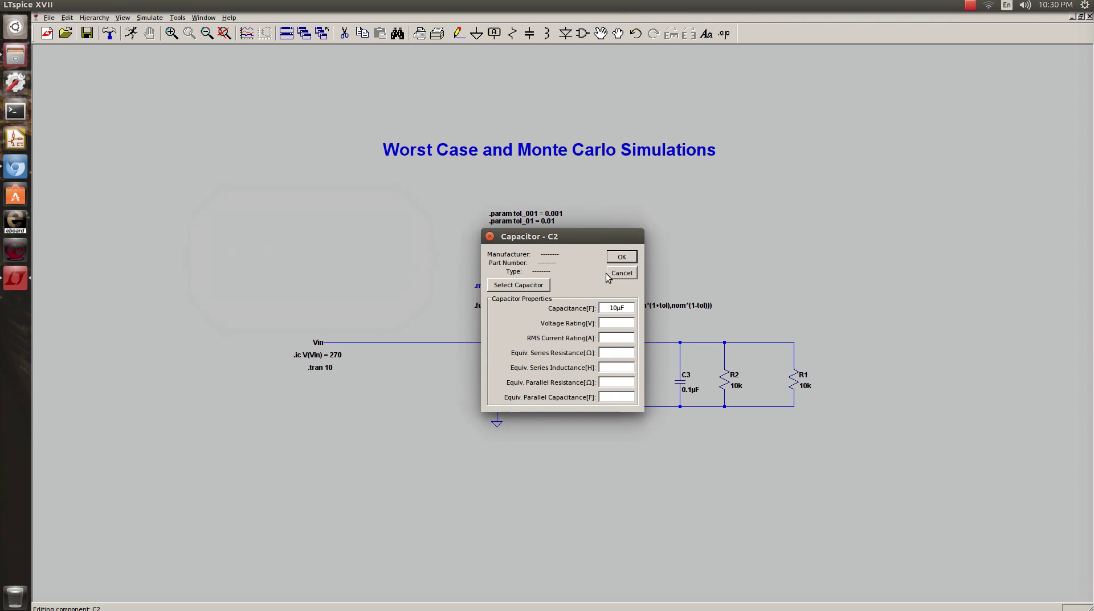
pyautogui.click(490, 236)
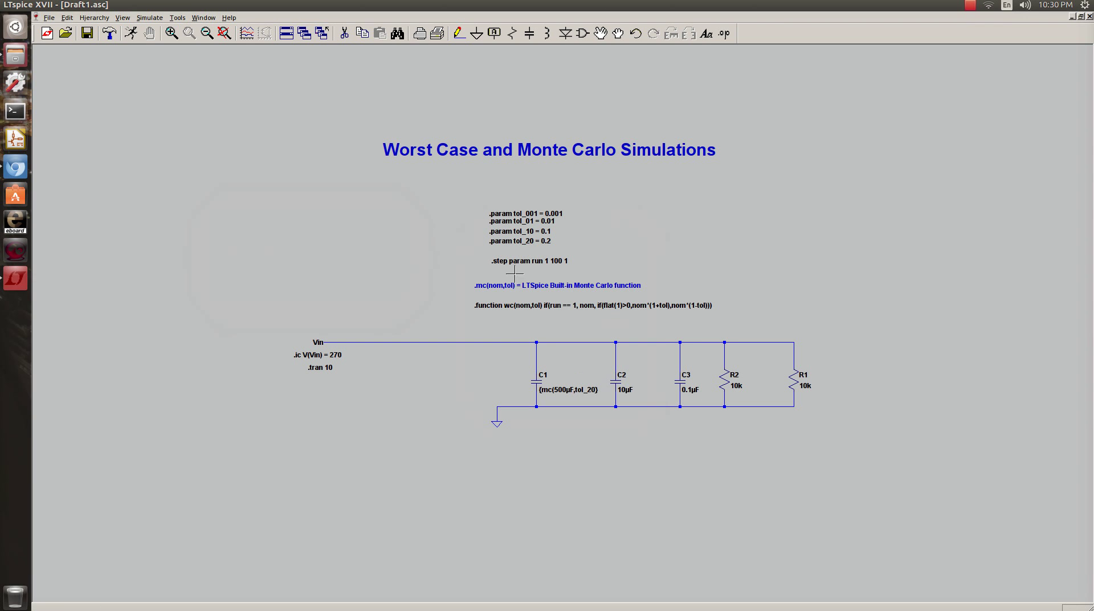
pyautogui.rightClick(626, 390)
pyautogui.hotkey('ctrl', 'v')
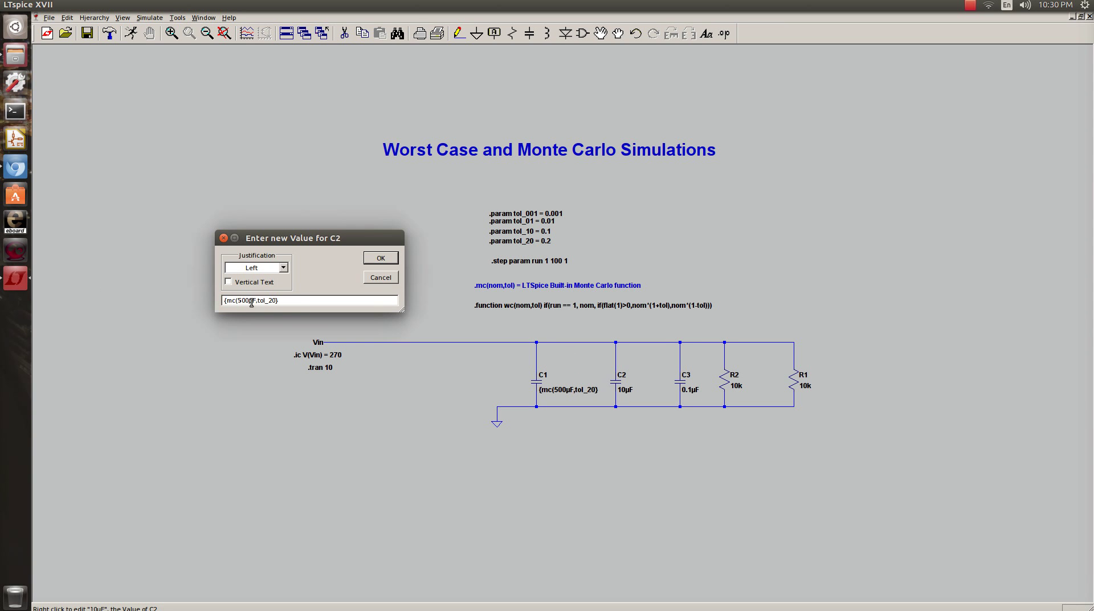
pyautogui.moveTo(248, 303); pyautogui.dragTo(240, 303)
pyautogui.write('10')
pyautogui.press('Return')
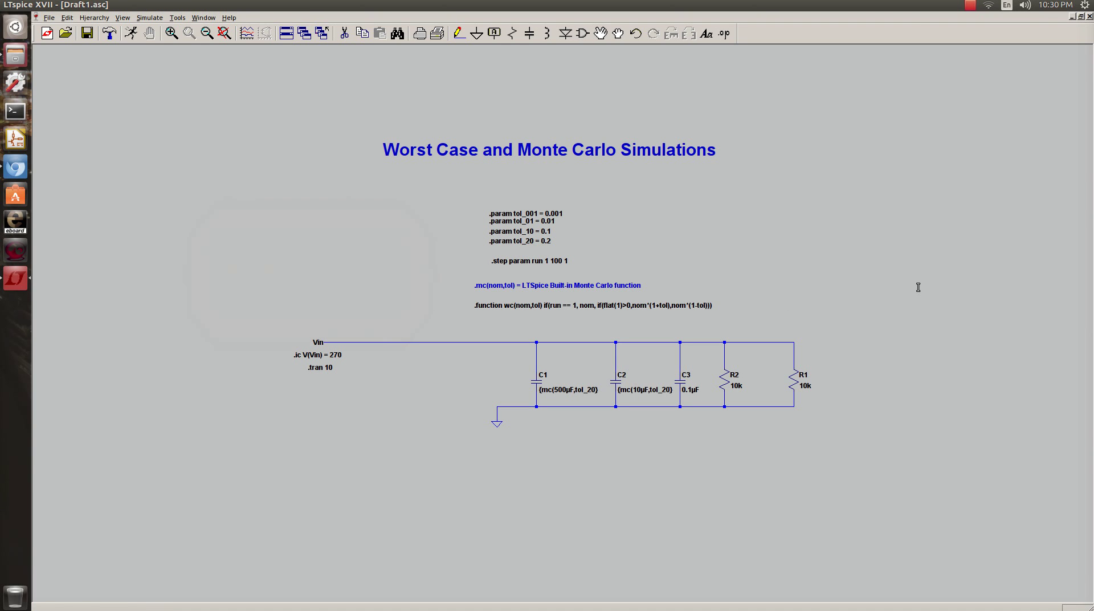
# - Replace capacitor C3's value with the copied Monte Carlo expression, edited to {mc(0.1µF,tol_20}
pyautogui.rightClick(681, 380)
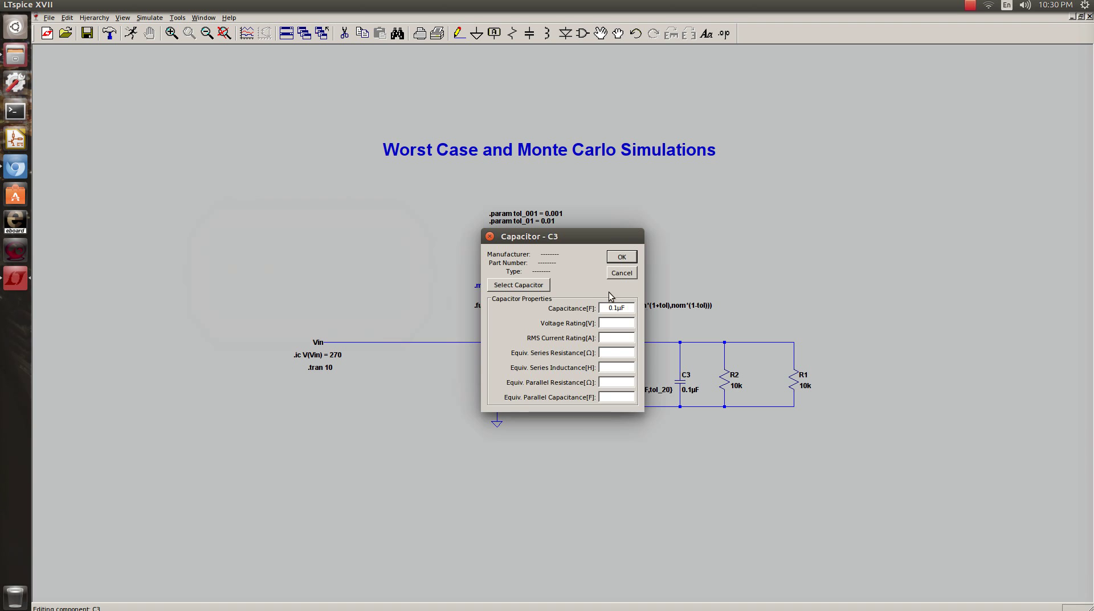
pyautogui.click(490, 236)
pyautogui.rightClick(690, 390)
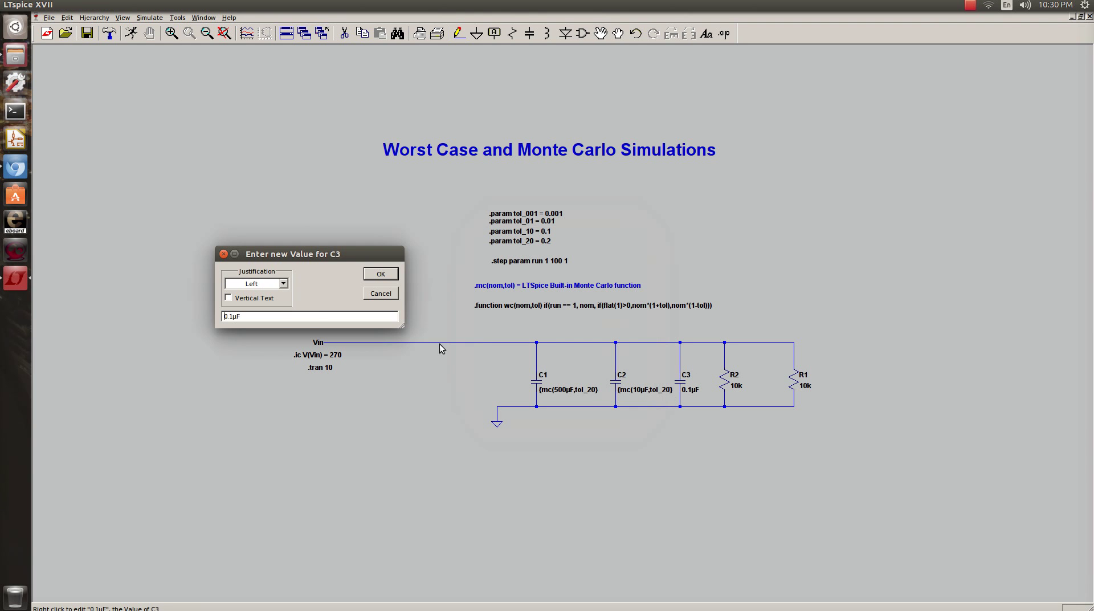
pyautogui.hotkey('ctrl', 'a')
pyautogui.hotkey('ctrl', 'v')
pyautogui.press('BackSpace')
pyautogui.press('BackSpace')
pyautogui.press('BackSpace')
pyautogui.write('0.1')
pyautogui.click(381, 275)
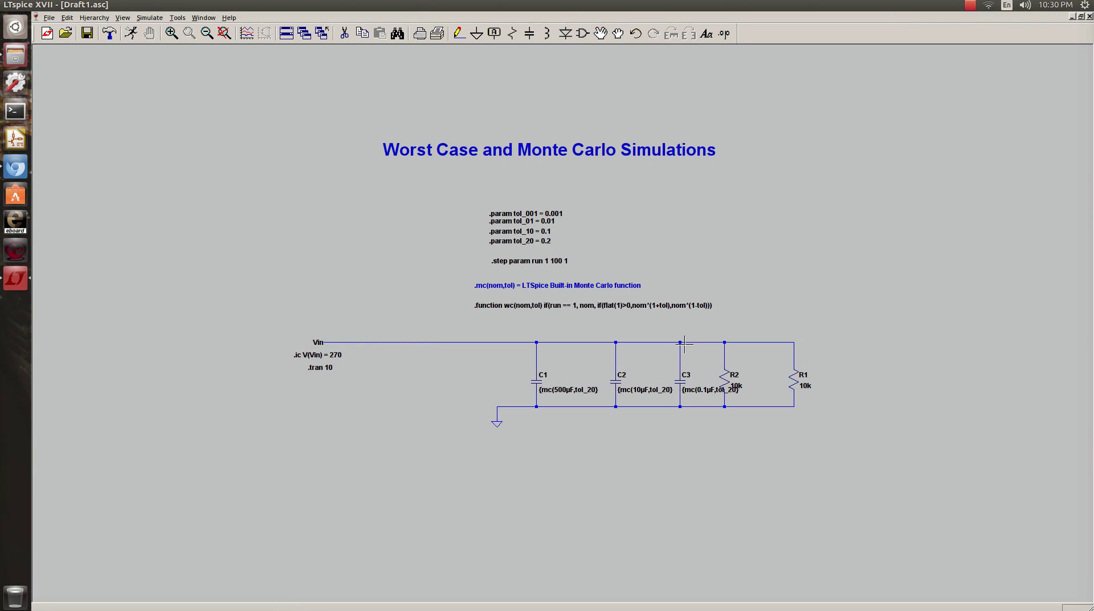
# - Replace resistor R2's value with the copied Monte Carlo expression, edited to {mc(10k,tol_10}
pyautogui.rightClick(715, 379)
pyautogui.doubleClick(606, 337)
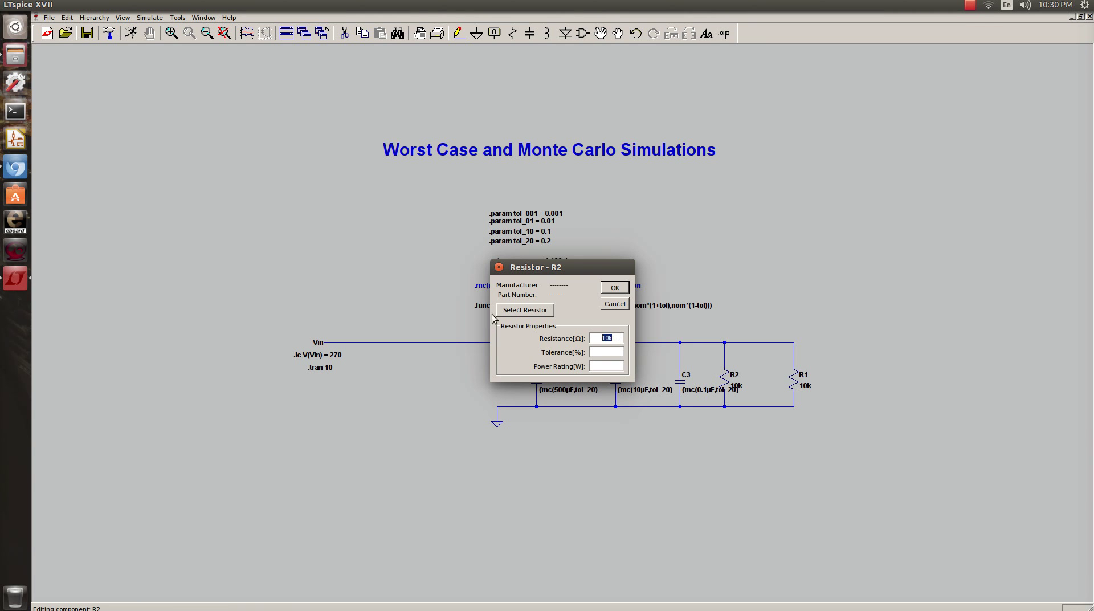
pyautogui.click(499, 266)
pyautogui.rightClick(740, 386)
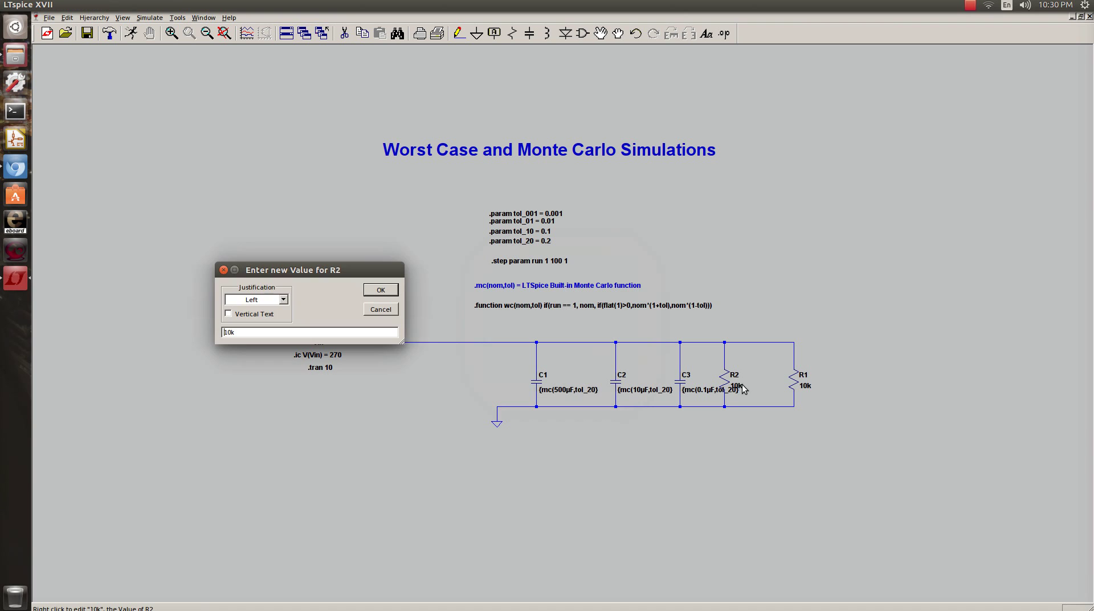
pyautogui.doubleClick(358, 331)
pyautogui.hotkey('ctrl', 'v')
pyautogui.click(392, 289)
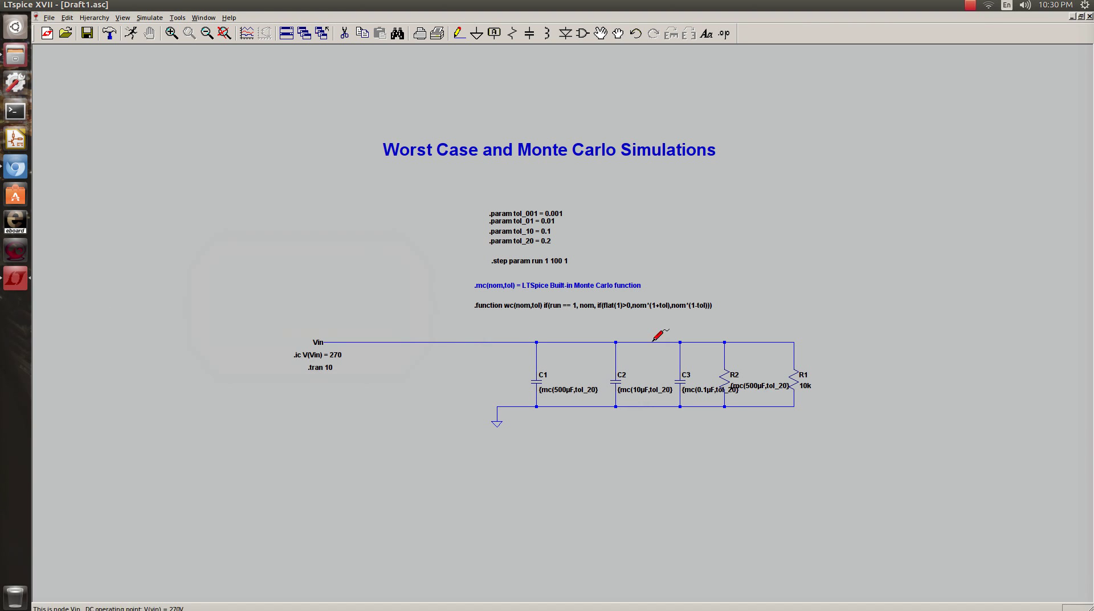
pyautogui.rightClick(752, 385)
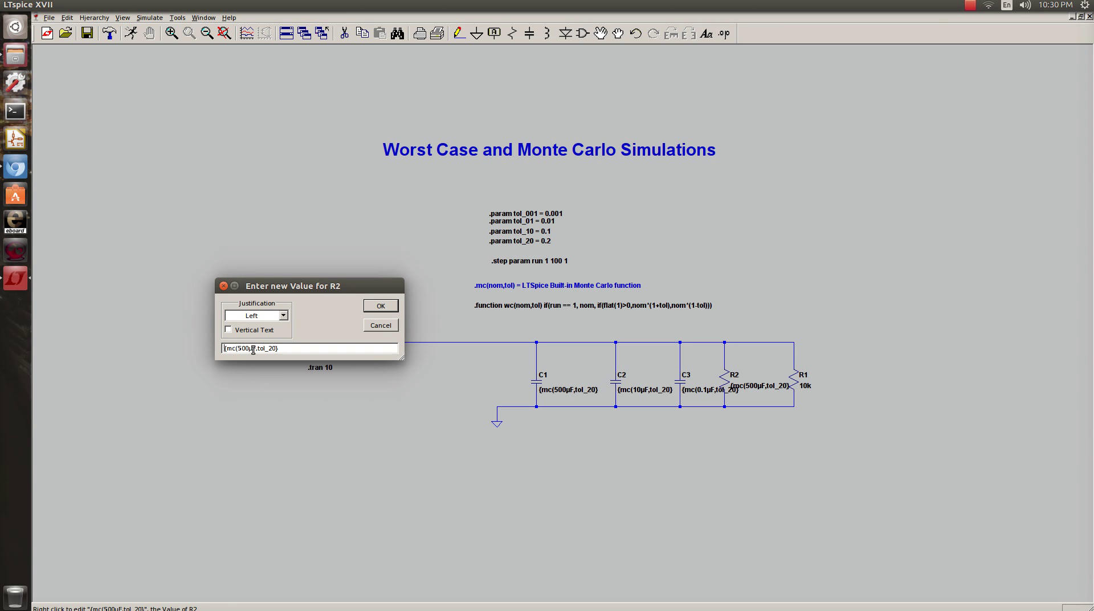
pyautogui.moveTo(256, 348); pyautogui.dragTo(239, 348)
pyautogui.write('10k')
pyautogui.press('Return')
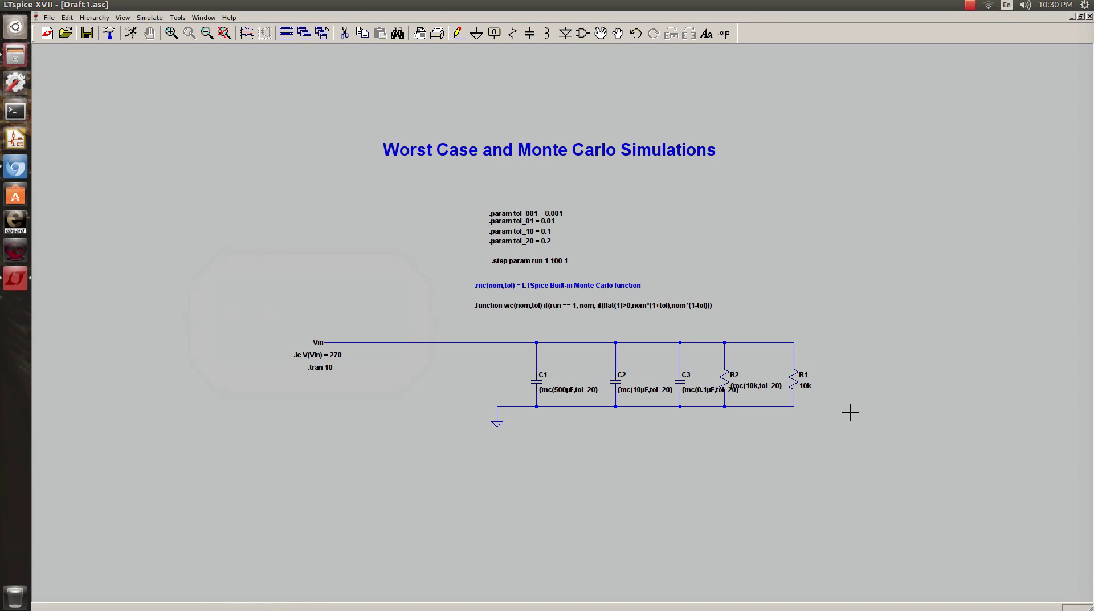
pyautogui.rightClick(756, 386)
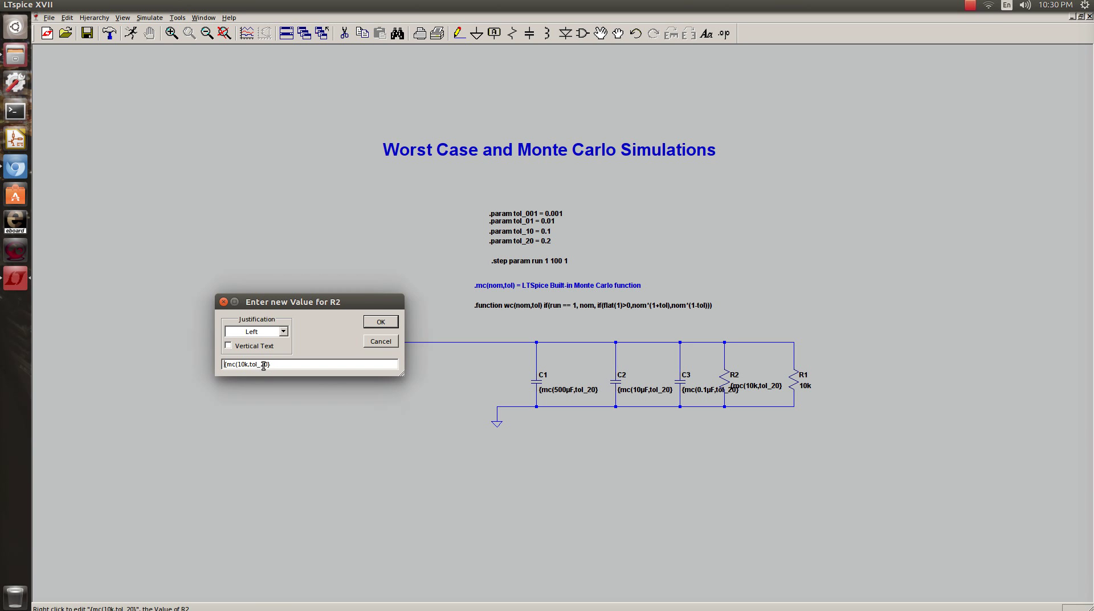
pyautogui.press('Return')
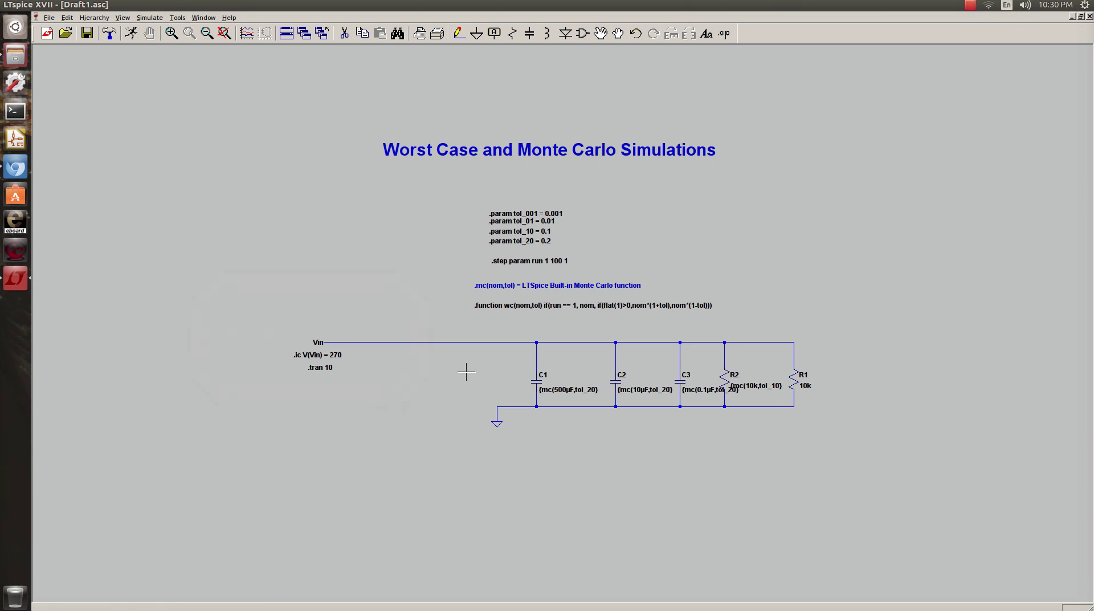
# - Copy R2's Monte Carlo expression {mc(10k,tol_10} and use it as resistor R1's resistance
pyautogui.rightClick(796, 378)
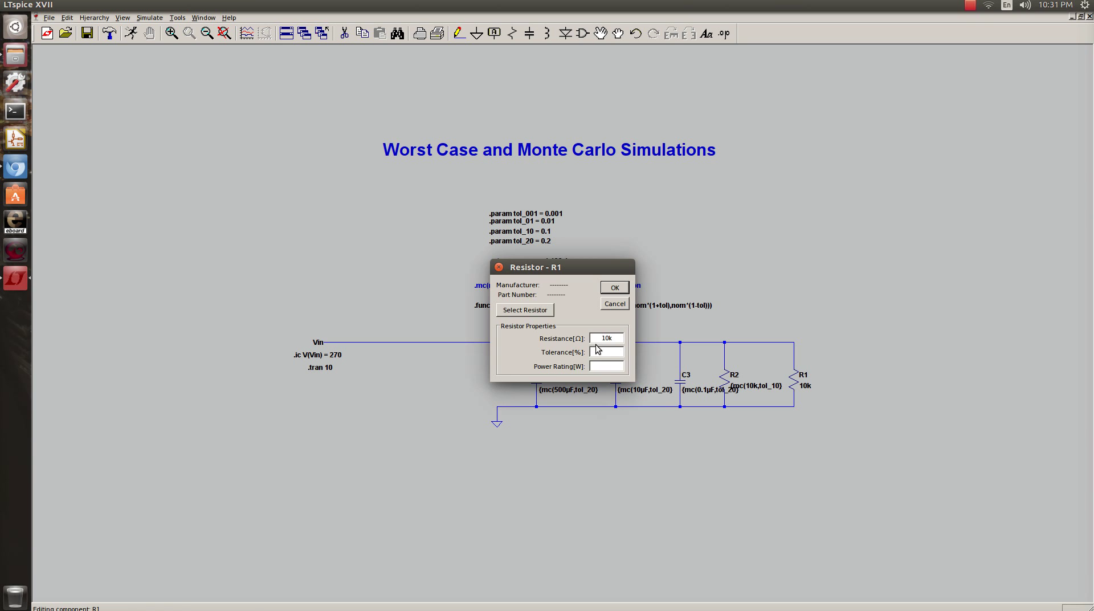
pyautogui.press('Escape')
pyautogui.rightClick(756, 386)
pyautogui.hotkey('ctrl', 'c')
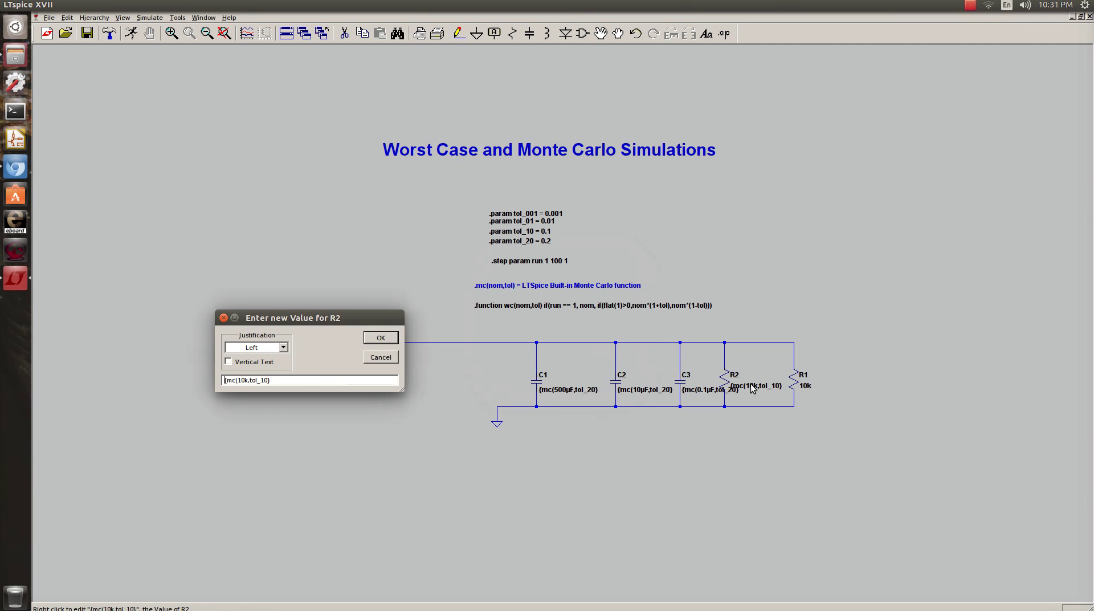
pyautogui.click(380, 342)
pyautogui.rightClick(805, 378)
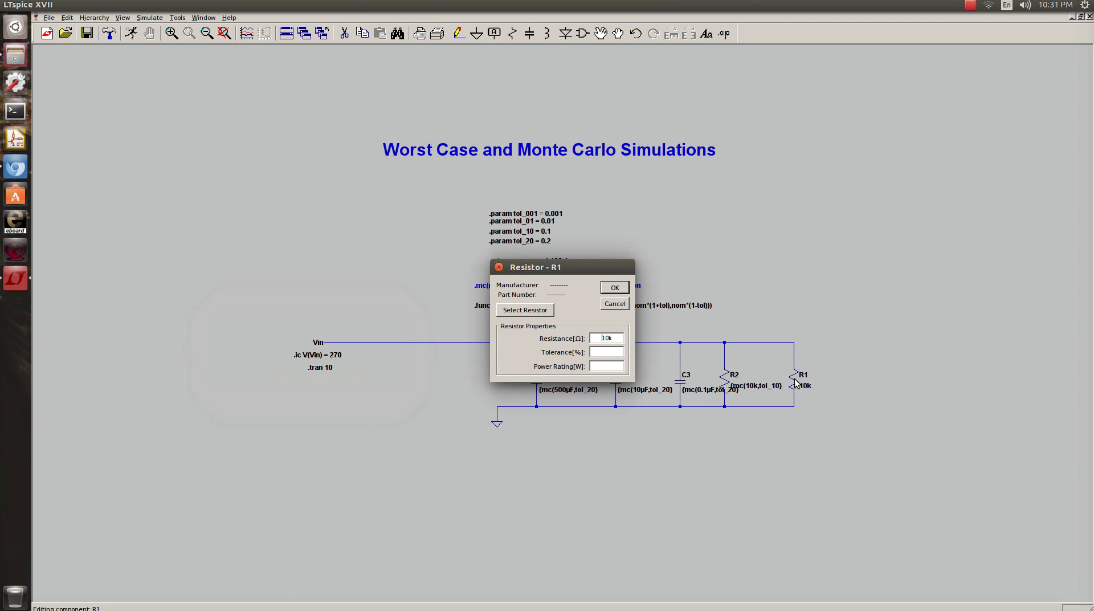
pyautogui.hotkey('ctrl', 'v')
pyautogui.click(611, 287)
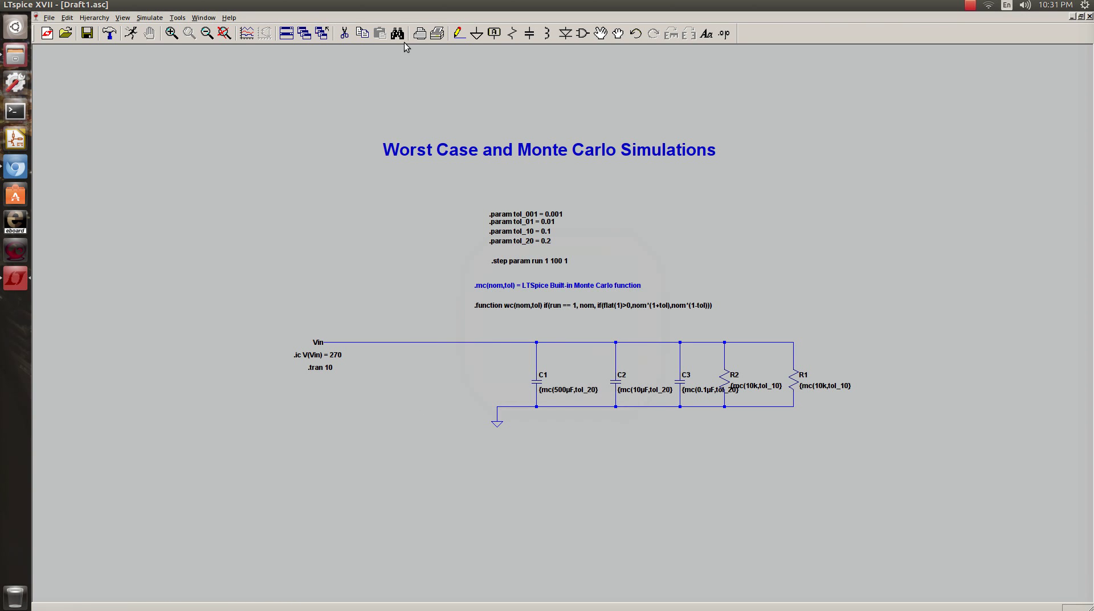
# - Run the Monte Carlo simulation, plot the Vin node voltage and examine the spread of curves around 5 s
pyautogui.click(161, 19)
pyautogui.click(163, 32)
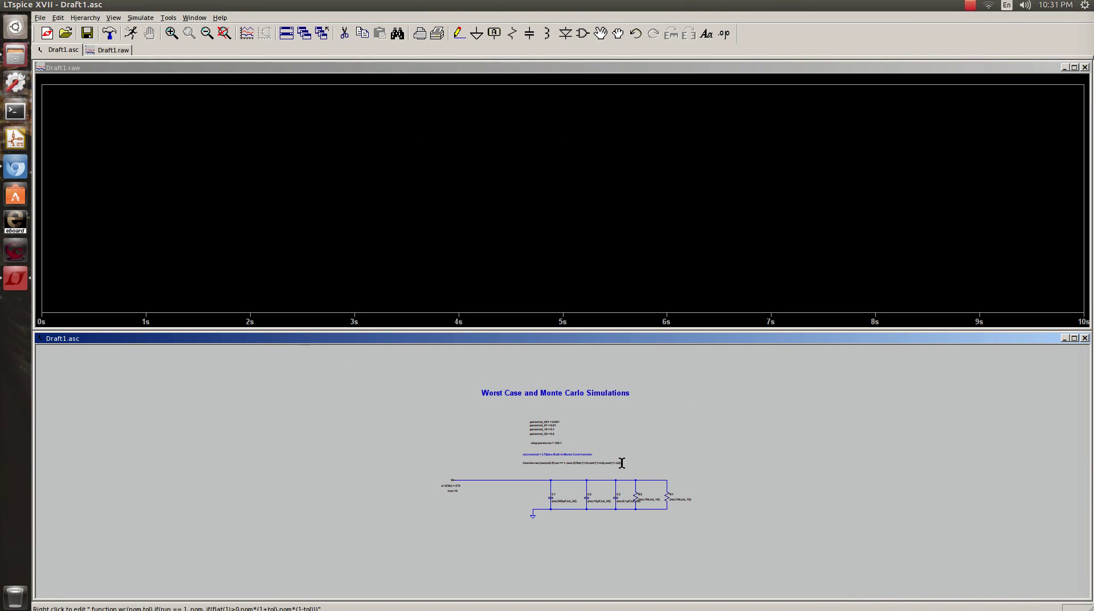
pyautogui.click(648, 480)
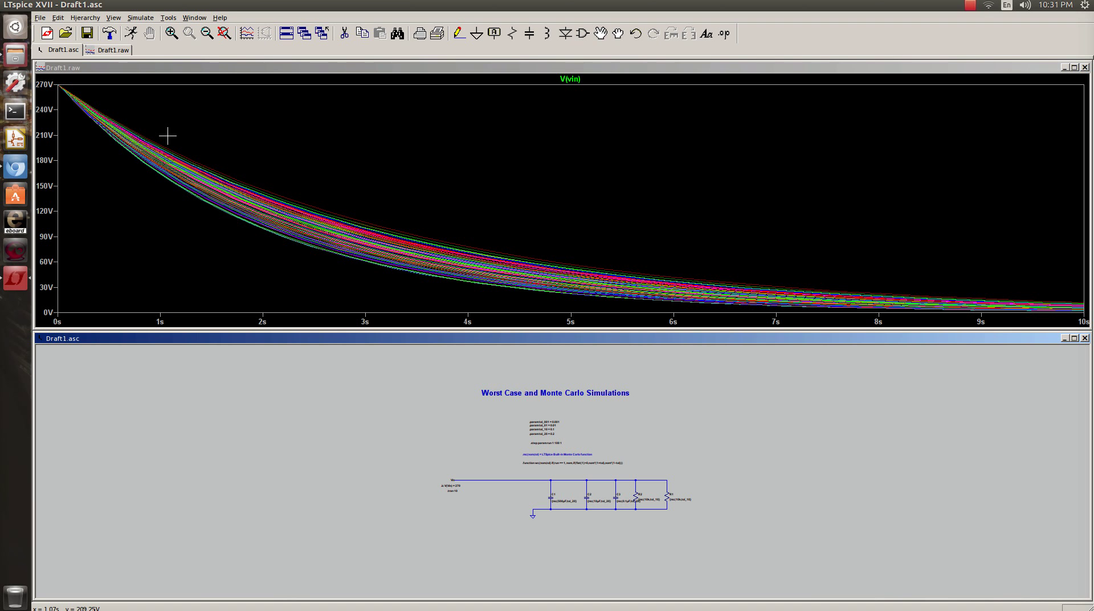
pyautogui.scroll(3, 562, 419)
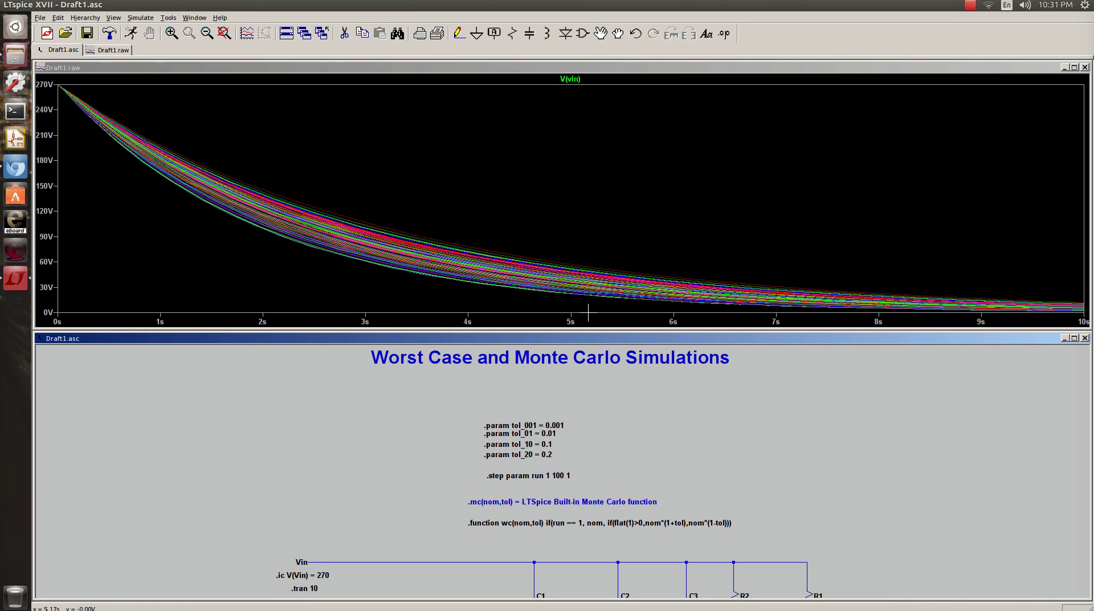
pyautogui.moveTo(545, 257); pyautogui.dragTo(591, 318)
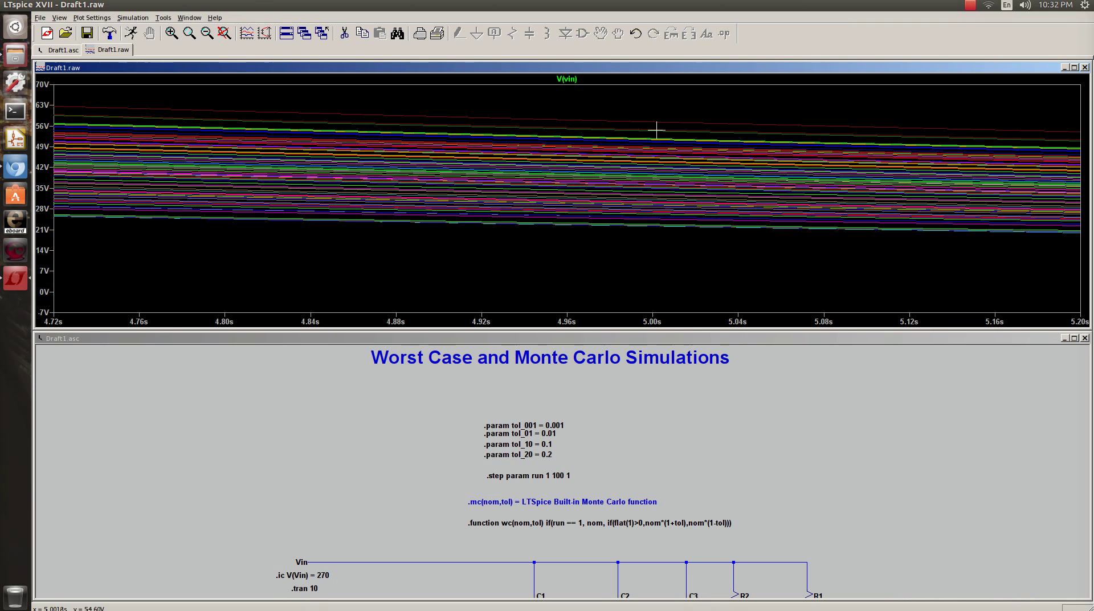
# - Close the Monte Carlo plot, maximize the schematic and examine the wc(nom,tol) worst-case function definition
pyautogui.click(1084, 67)
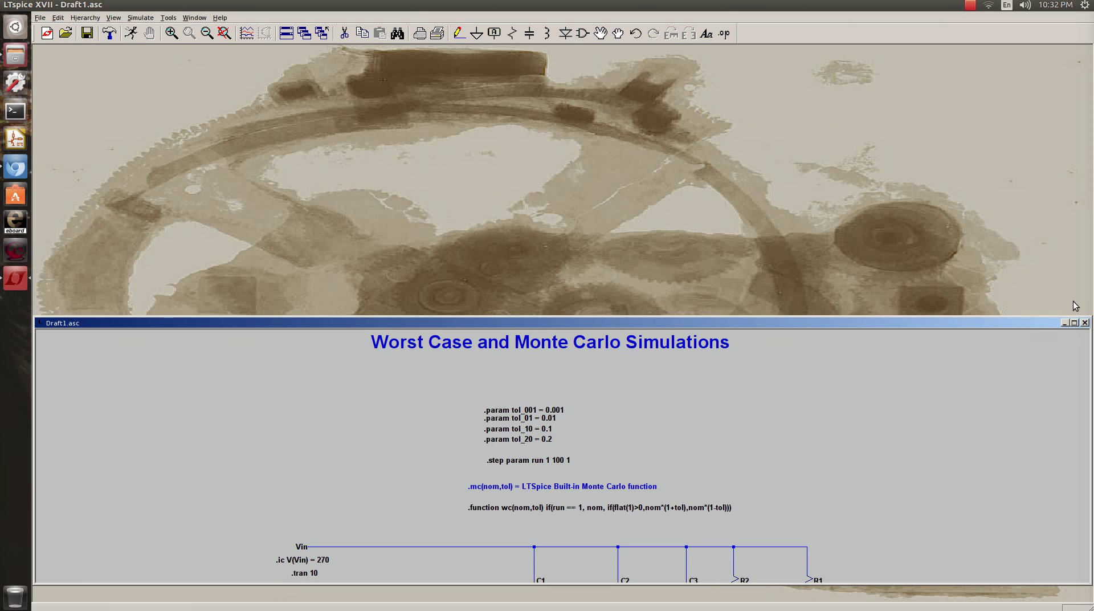
pyautogui.click(1074, 338)
pyautogui.scroll(4, 613, 377)
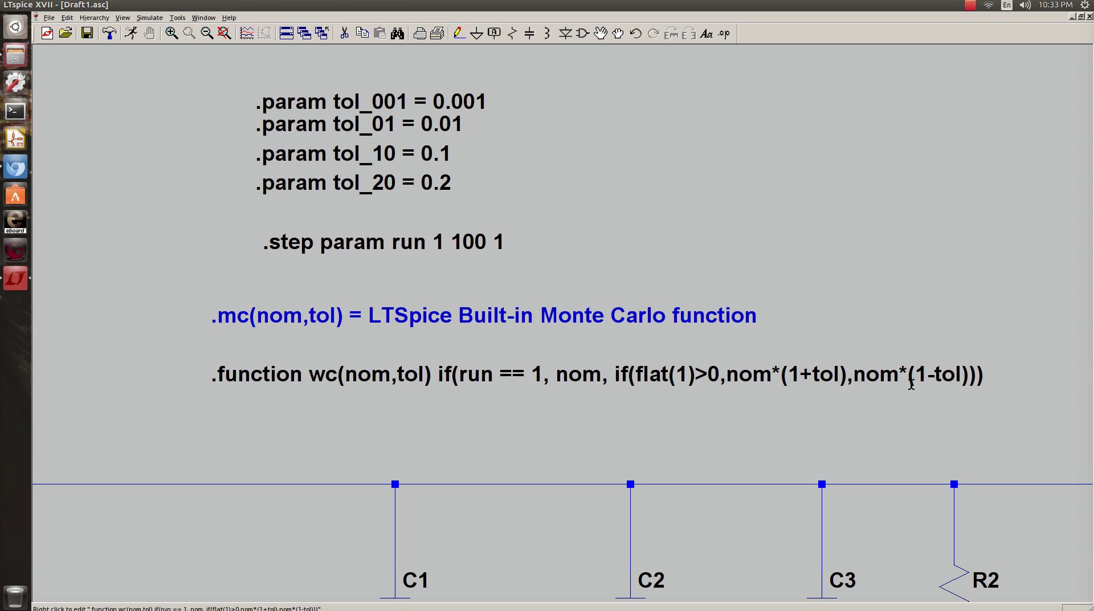
pyautogui.scroll(2, 494, 380)
pyautogui.scroll(-4, 492, 379)
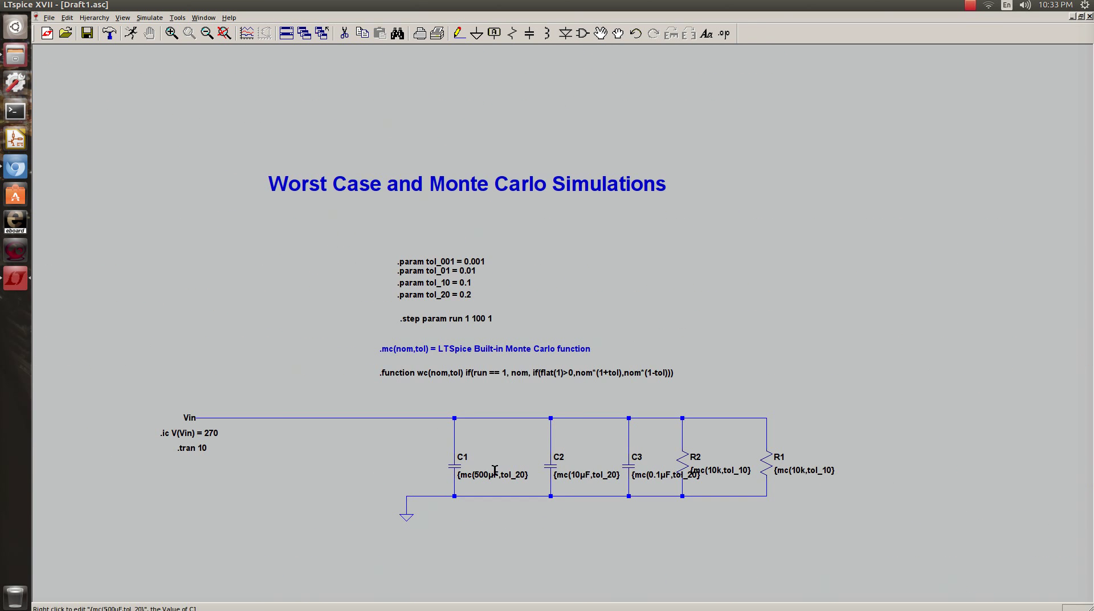
# - Change C1's value to use the worst-case function: {wc(500µF,tol_20}
pyautogui.rightClick(494, 469)
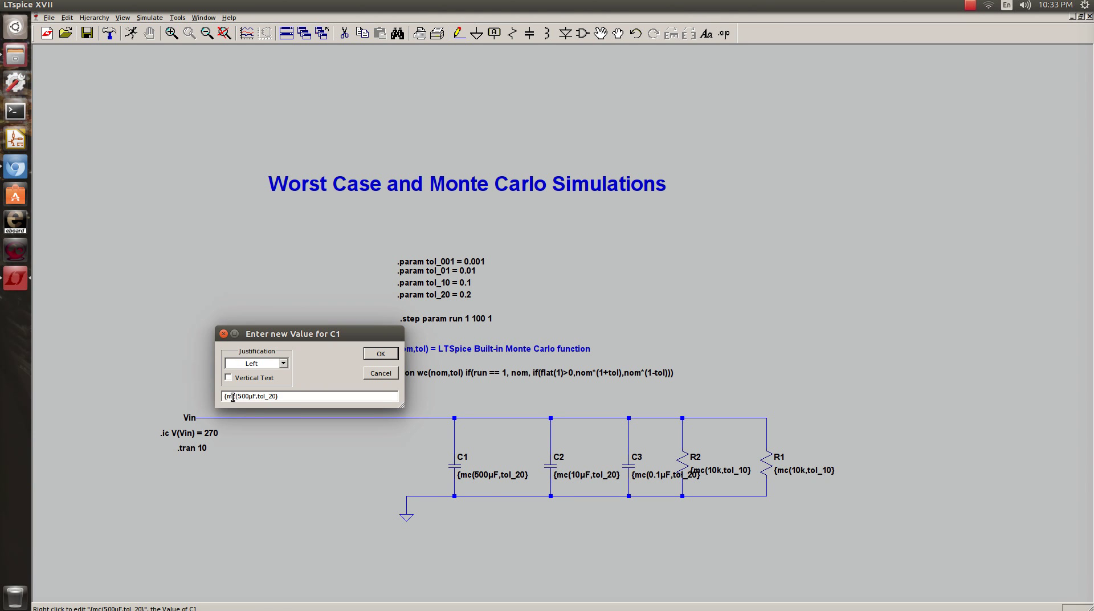
pyautogui.press('Delete')
pyautogui.write('w')
pyautogui.press('Return')
# - Change C2's value to use the worst-case function: {wc(10µF,tol_20}
pyautogui.rightClick(575, 473)
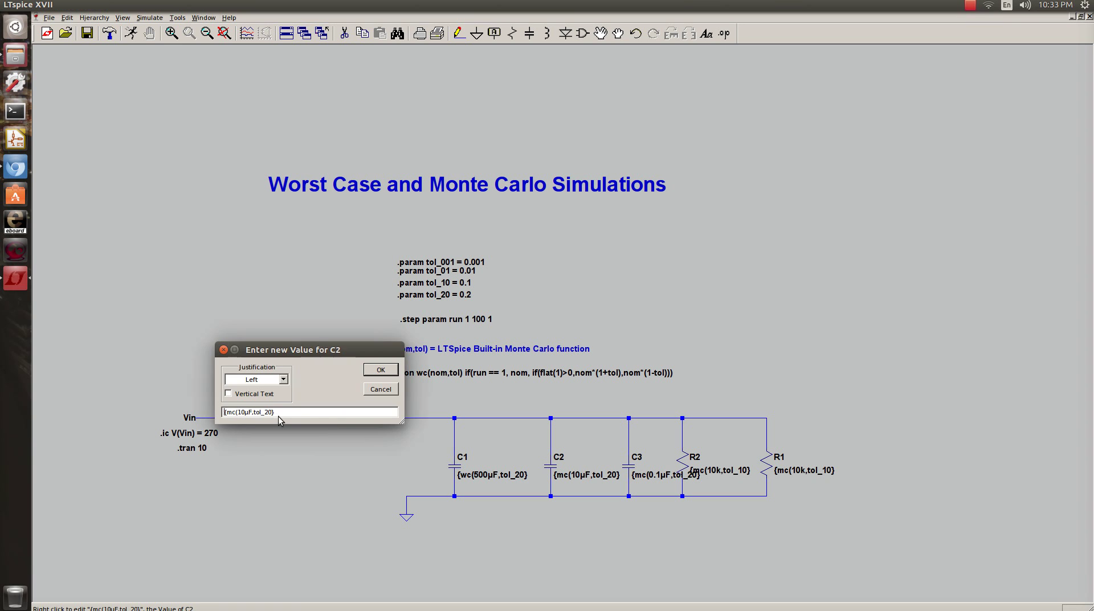
pyautogui.click(232, 411)
pyautogui.press('BackSpace')
pyautogui.write('w')
pyautogui.click(381, 369)
# - Open capacitor C3's value for editing
pyautogui.rightClick(663, 476)
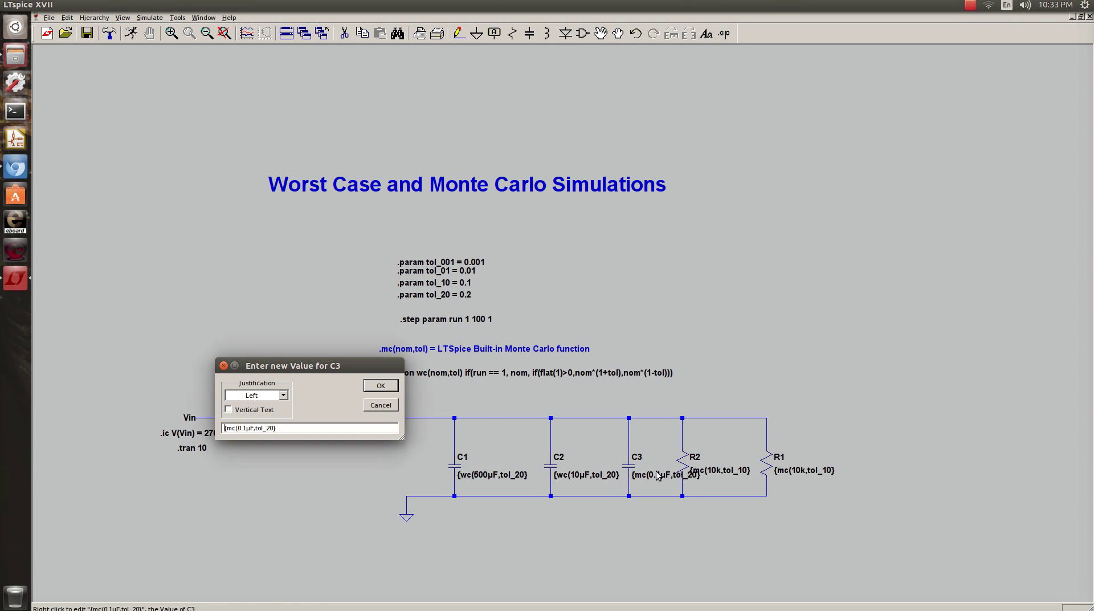